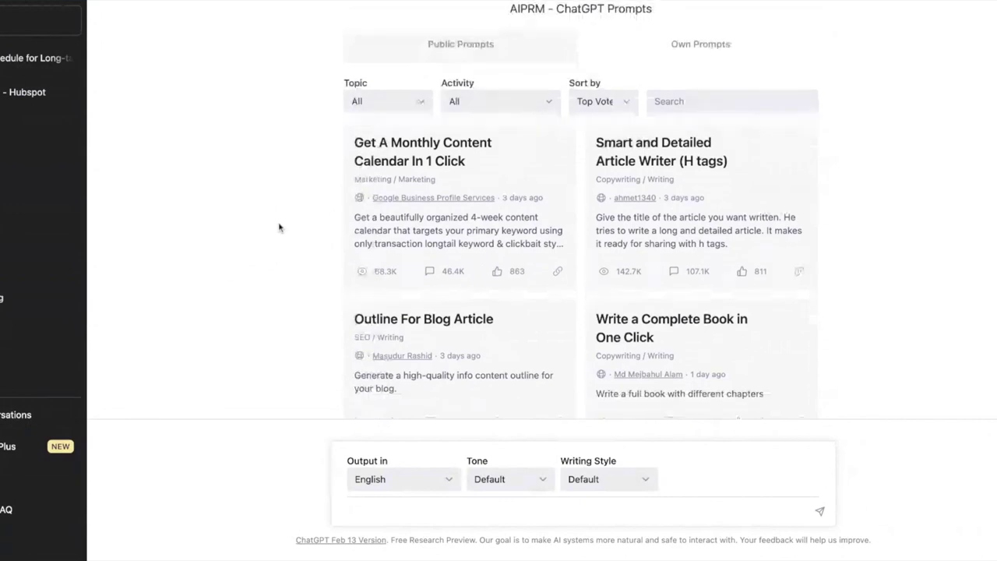
Browse the top-voted public prompt templates across all topics and activities
{"action": "scroll", "coordinate": [279, 226], "scroll_direction": "down", "scroll_amount": 3}
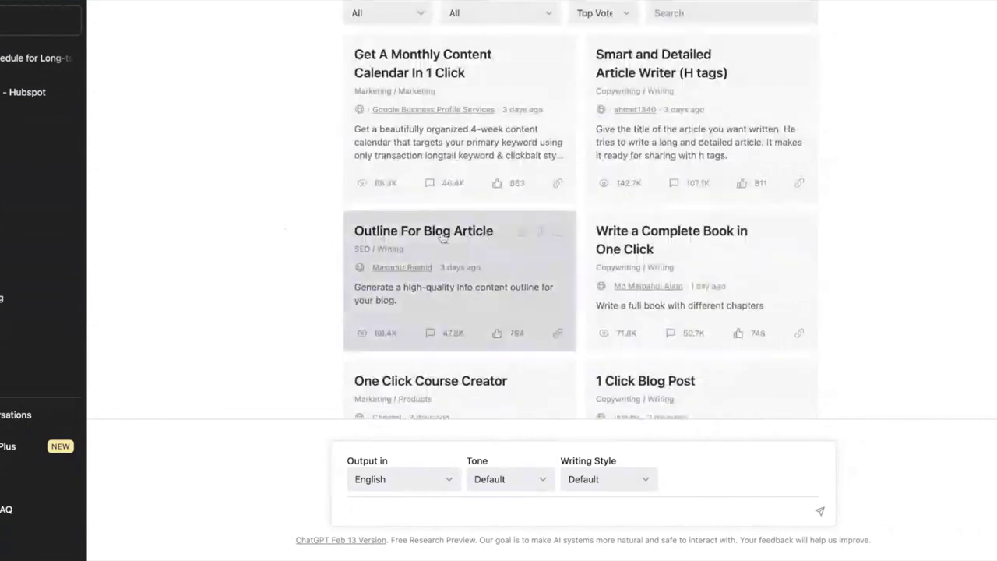
{"action": "scroll", "coordinate": [442, 238], "scroll_direction": "down", "scroll_amount": 4}
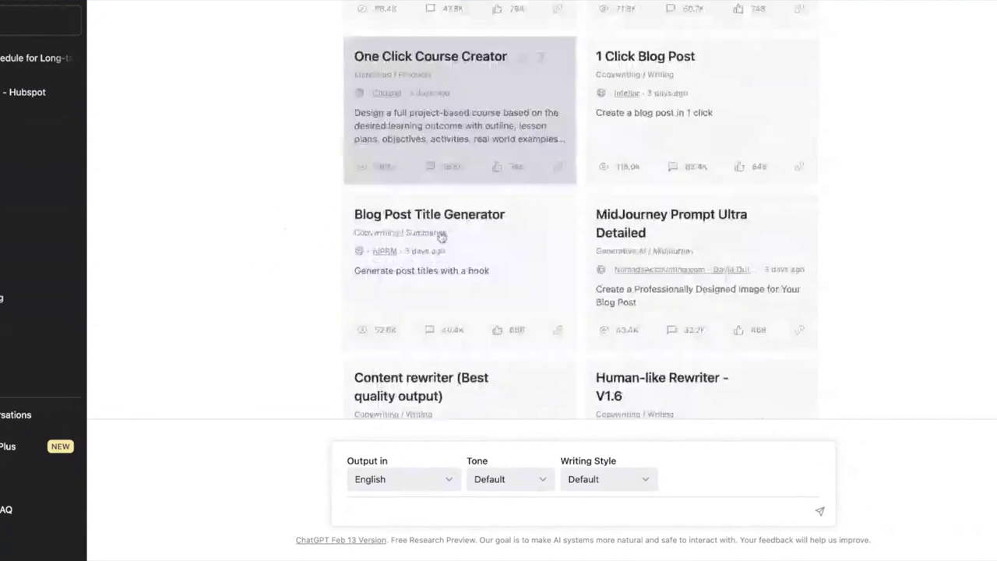
{"action": "scroll", "coordinate": [442, 237], "scroll_direction": "down", "scroll_amount": 3}
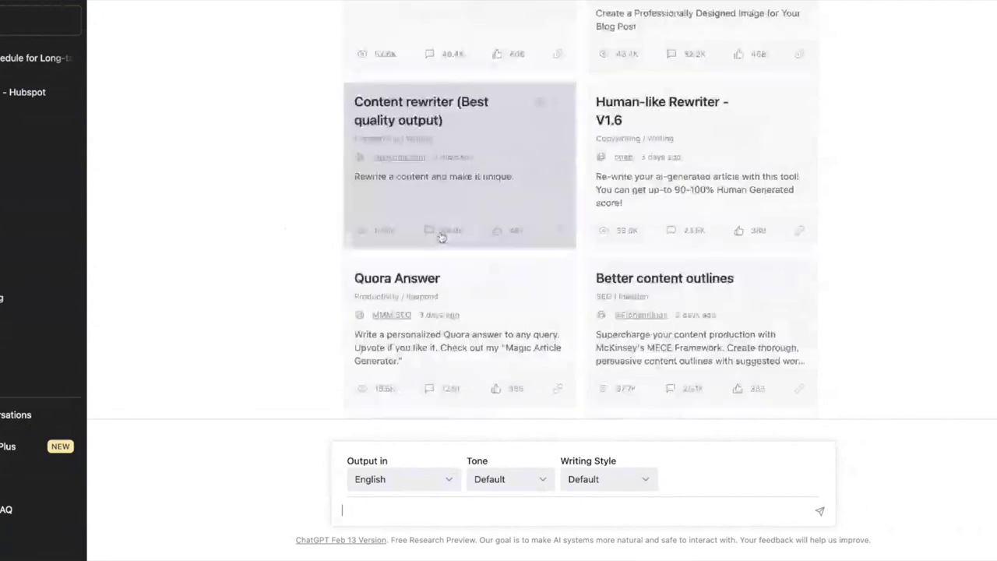
{"action": "scroll", "coordinate": [442, 237], "scroll_direction": "down", "scroll_amount": 2}
{"action": "scroll", "coordinate": [441, 201], "scroll_direction": "up", "scroll_amount": 3}
{"action": "scroll", "coordinate": [436, 204], "scroll_direction": "up", "scroll_amount": 5}
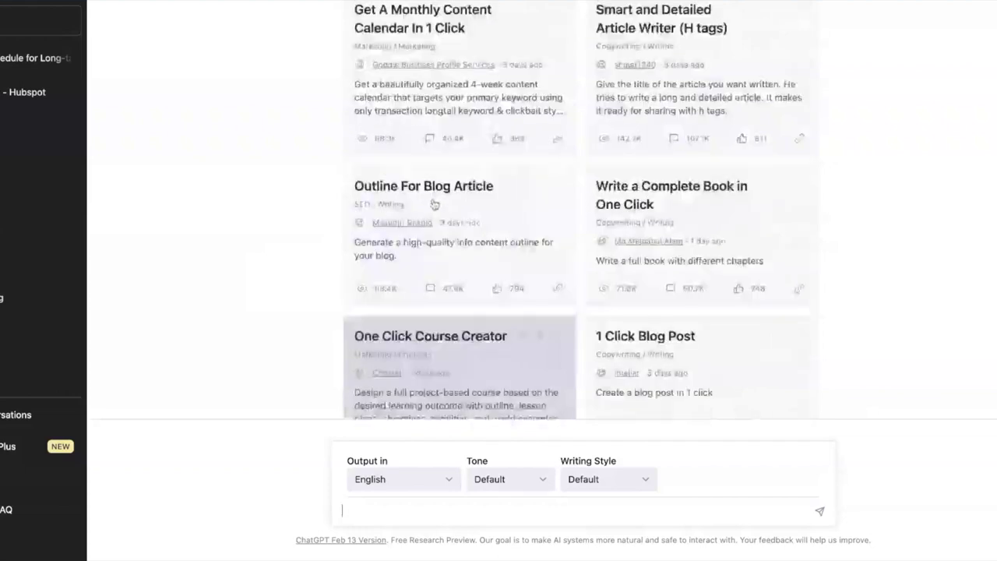
{"action": "scroll", "coordinate": [434, 204], "scroll_direction": "up", "scroll_amount": 3}
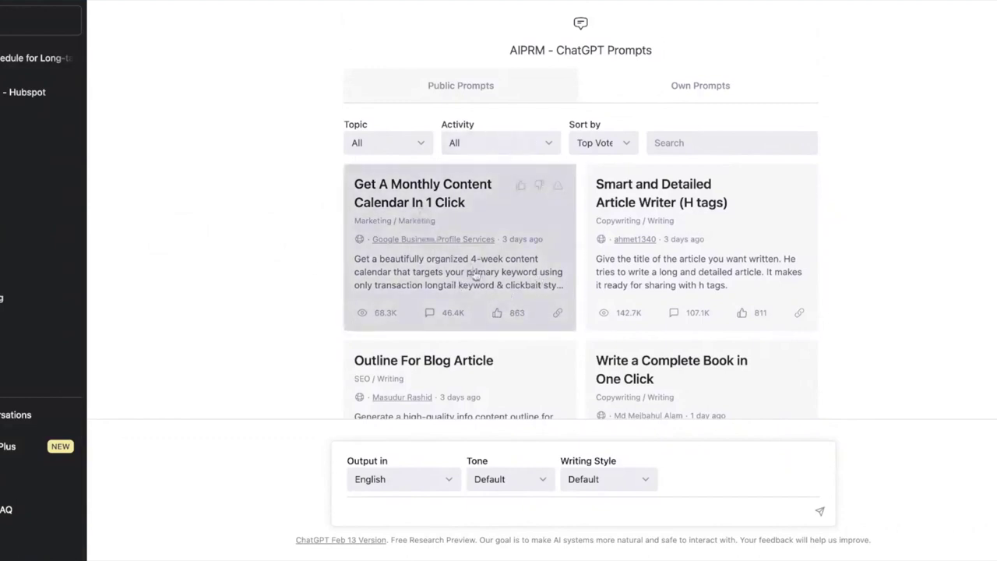
Search the public prompts for "blog" and look through the matching templates
{"action": "left_click", "coordinate": [720, 142]}
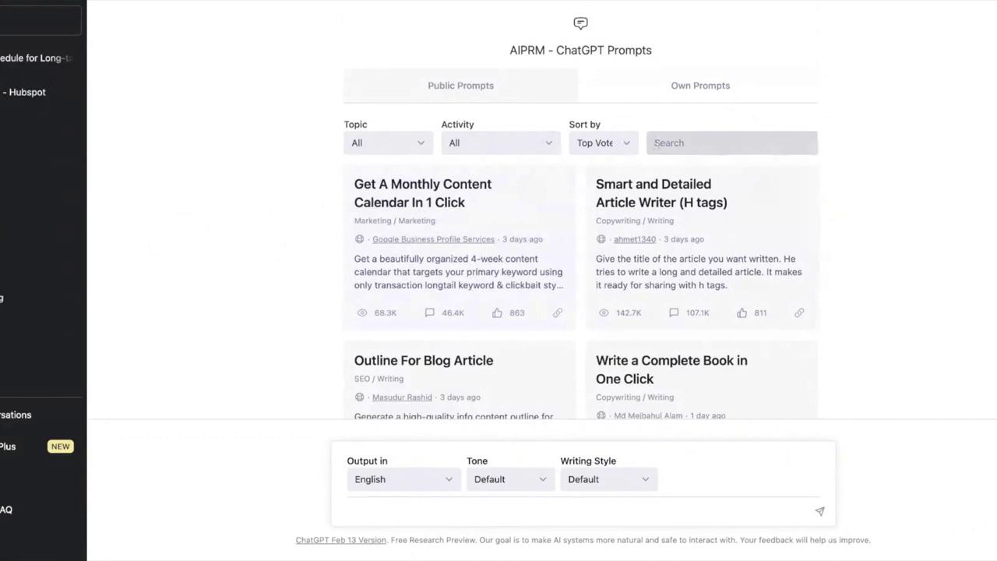
{"action": "type", "text": "blog"}
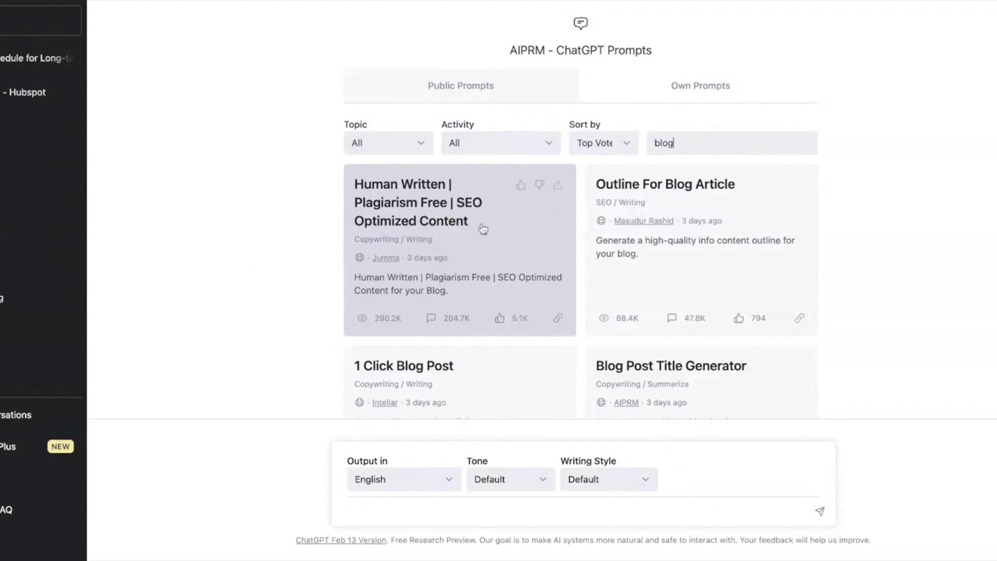
{"action": "scroll", "coordinate": [510, 237], "scroll_direction": "down", "scroll_amount": 1}
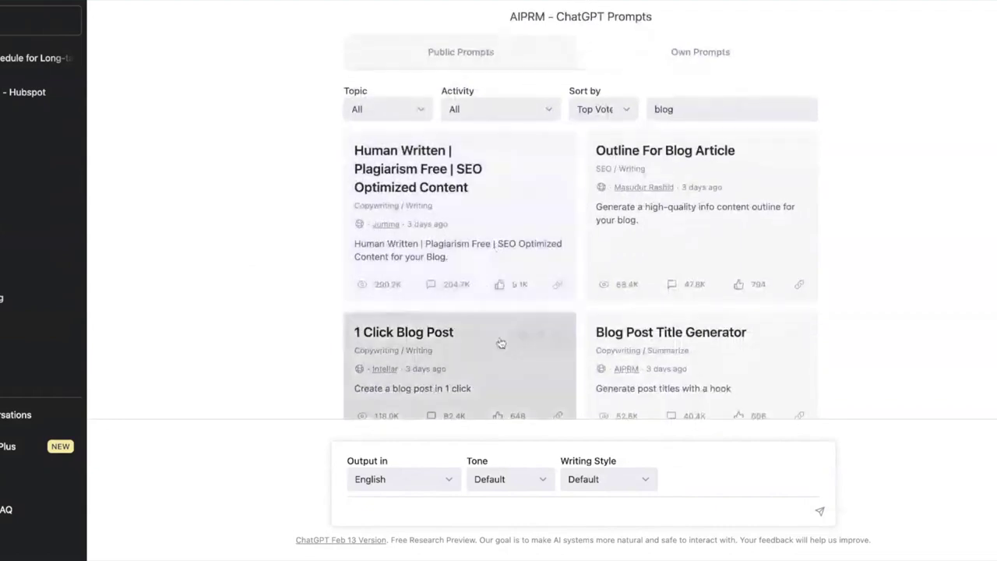
{"action": "scroll", "coordinate": [500, 344], "scroll_direction": "down", "scroll_amount": 1}
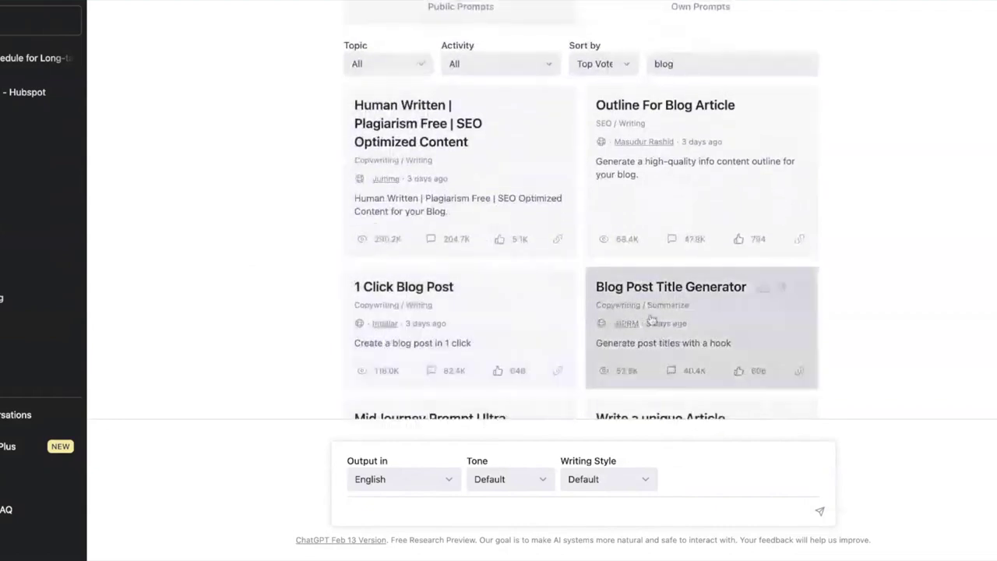
{"action": "scroll", "coordinate": [523, 323], "scroll_direction": "down", "scroll_amount": 3}
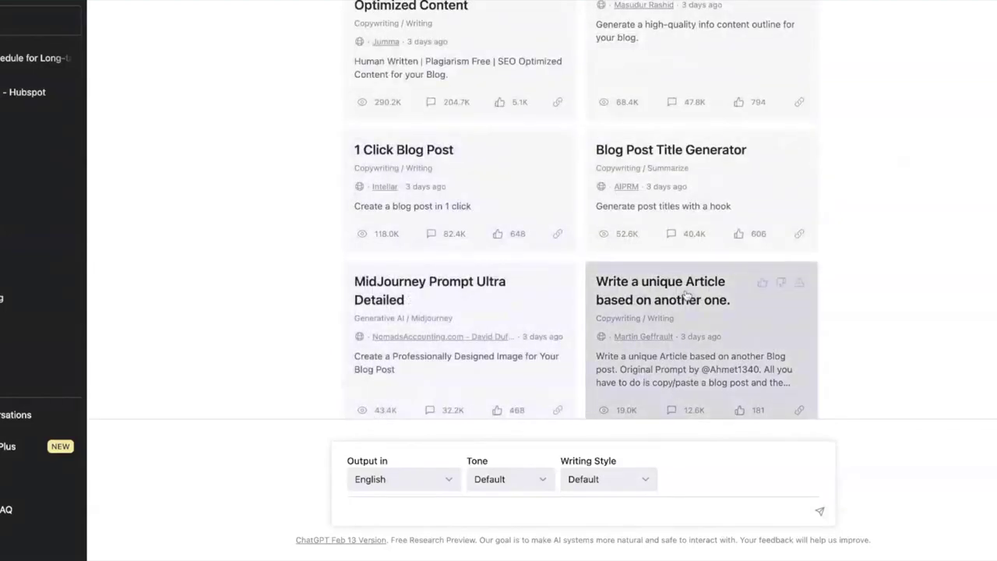
{"action": "scroll", "coordinate": [514, 302], "scroll_direction": "down", "scroll_amount": 1}
{"action": "scroll", "coordinate": [514, 302], "scroll_direction": "down", "scroll_amount": 1}
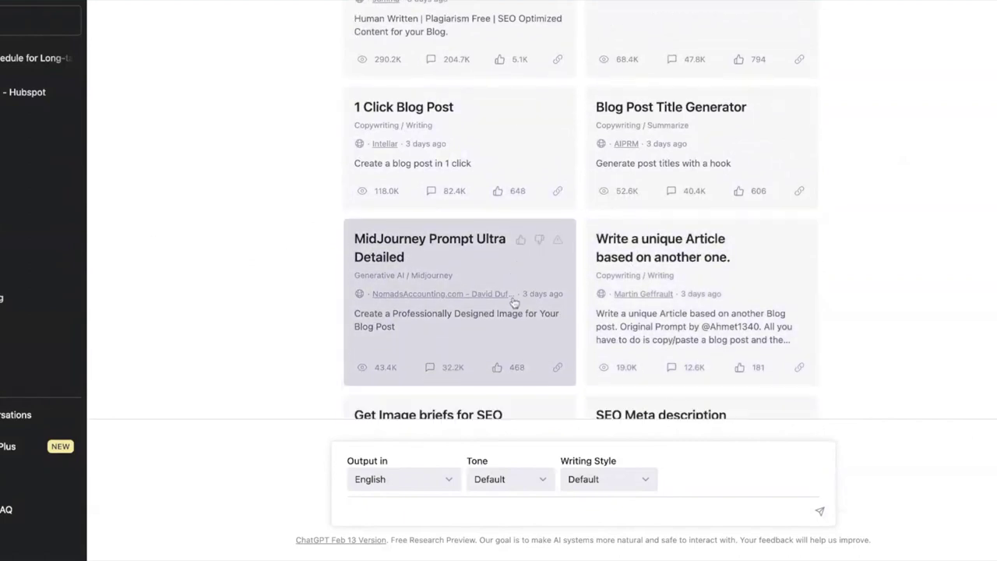
{"action": "scroll", "coordinate": [514, 302], "scroll_direction": "up", "scroll_amount": 4}
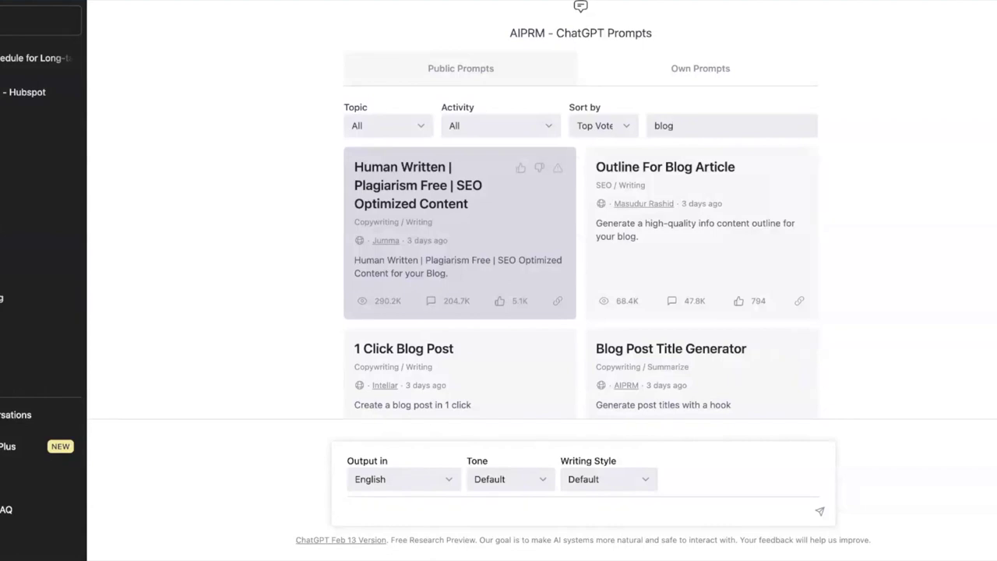
{"action": "scroll", "coordinate": [250, 300], "scroll_direction": "up", "scroll_amount": 1}
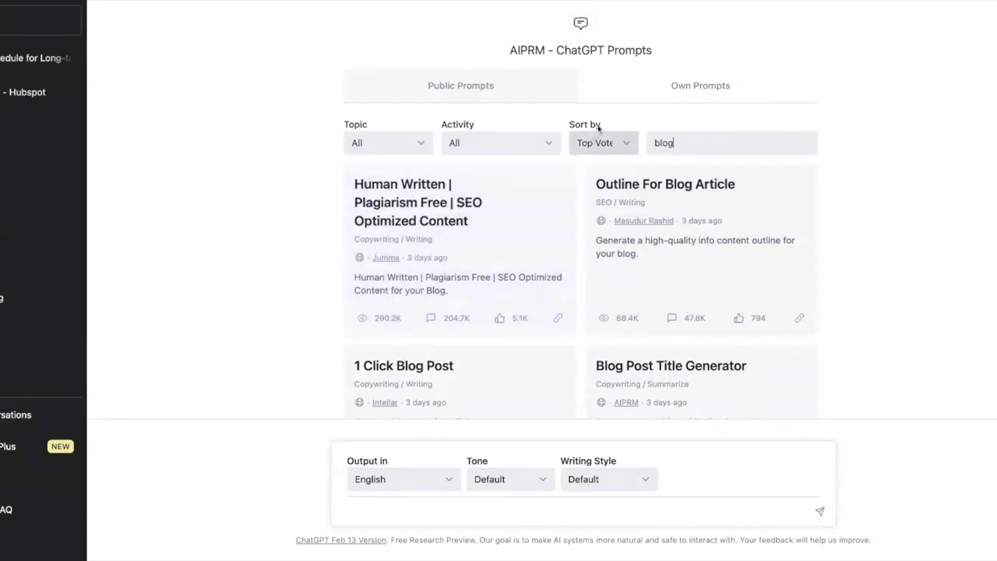
View the own prompts collection, and return to the public blog prompts to view the list through its end
{"action": "left_click", "coordinate": [681, 96]}
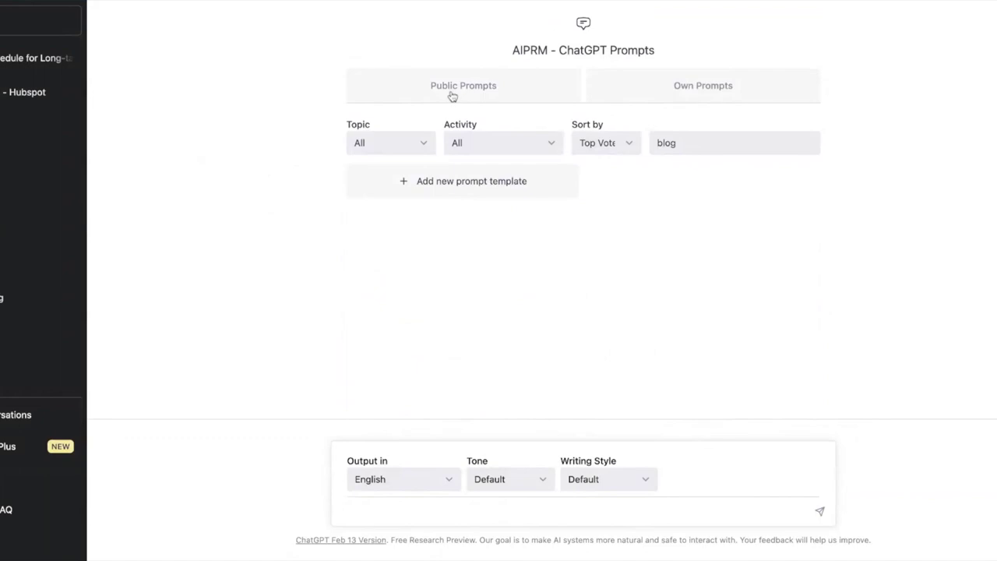
{"action": "scroll", "coordinate": [451, 95], "scroll_direction": "down", "scroll_amount": 10}
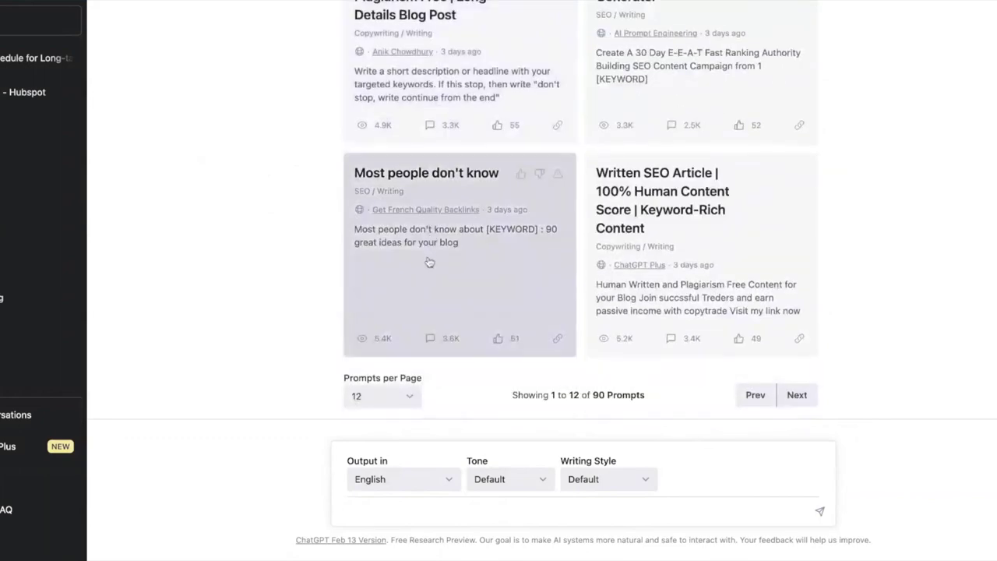
{"action": "scroll", "coordinate": [727, 269], "scroll_direction": "up", "scroll_amount": 10}
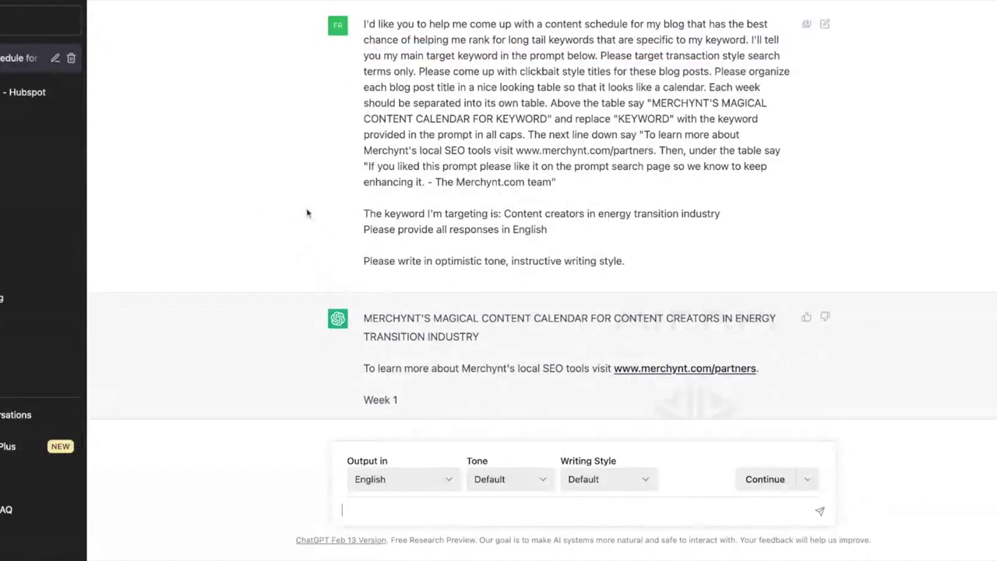
Examine the content calendar conversation for energy transition content creators, from the prompt through the weekly blog post title tables
{"action": "scroll", "coordinate": [307, 214], "scroll_direction": "down", "scroll_amount": 1}
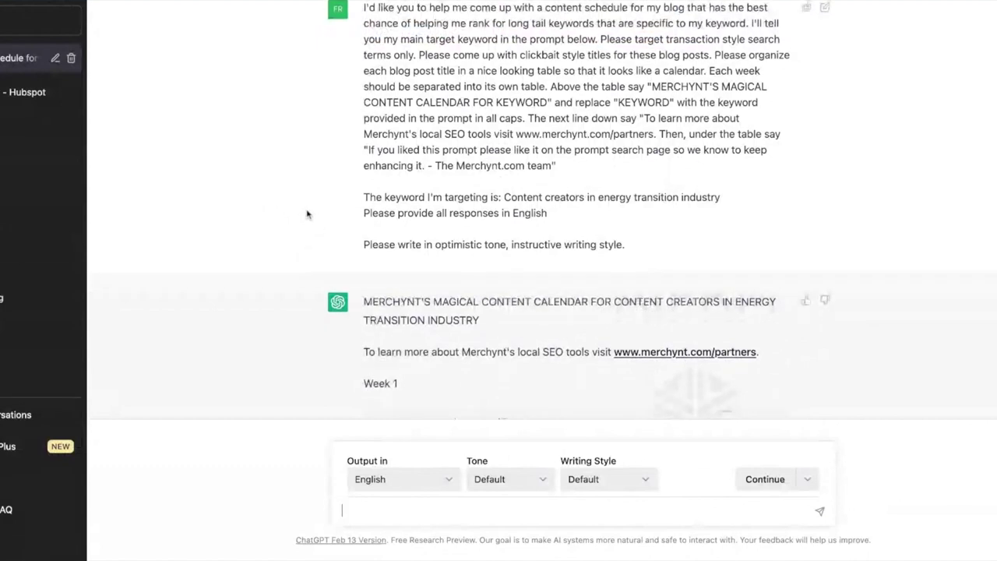
{"action": "scroll", "coordinate": [306, 214], "scroll_direction": "down", "scroll_amount": 2}
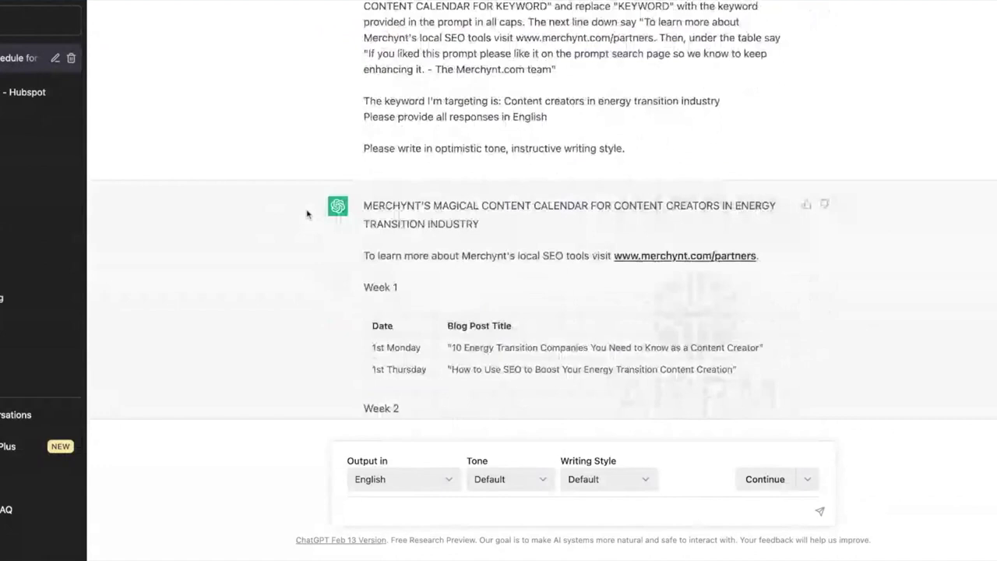
{"action": "scroll", "coordinate": [307, 215], "scroll_direction": "down", "scroll_amount": 3}
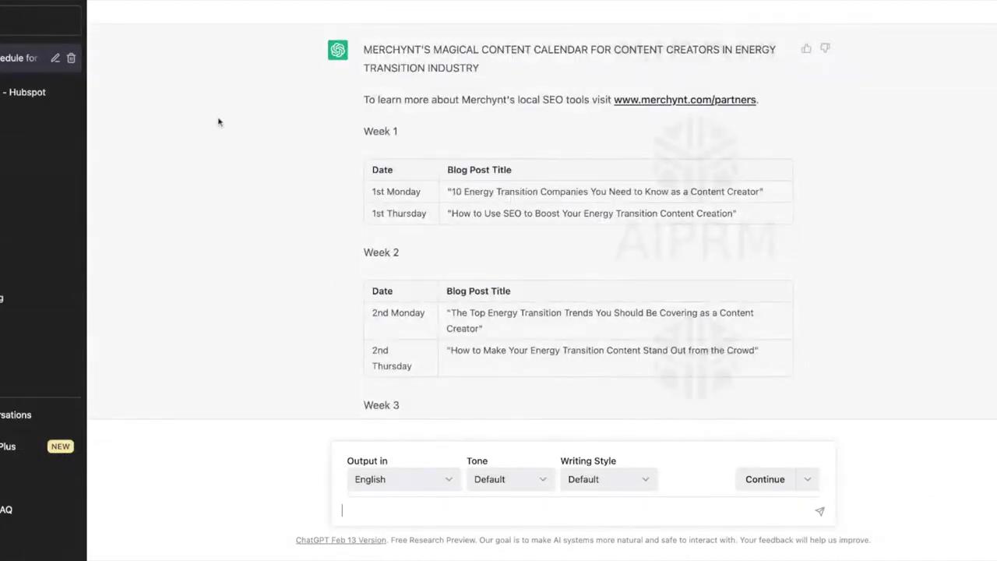
{"action": "scroll", "coordinate": [218, 132], "scroll_direction": "up", "scroll_amount": 1}
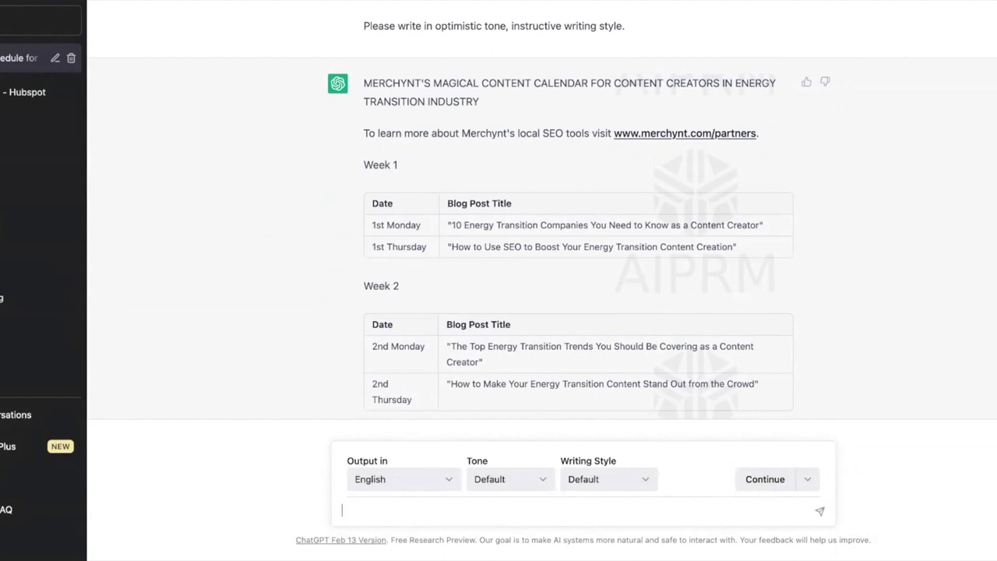
{"action": "scroll", "coordinate": [543, 209], "scroll_direction": "up", "scroll_amount": 1}
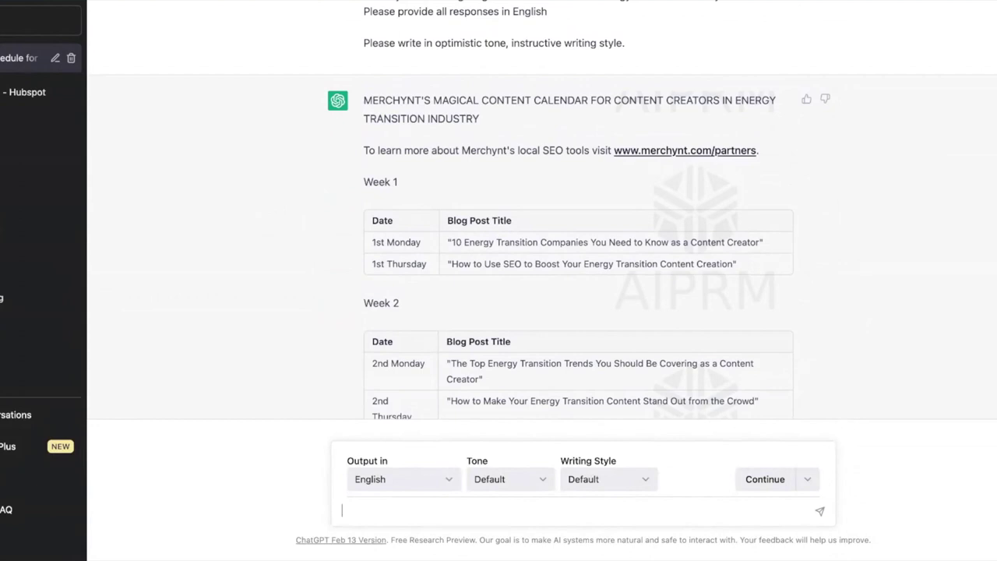
{"action": "scroll", "coordinate": [239, 191], "scroll_direction": "down", "scroll_amount": 2}
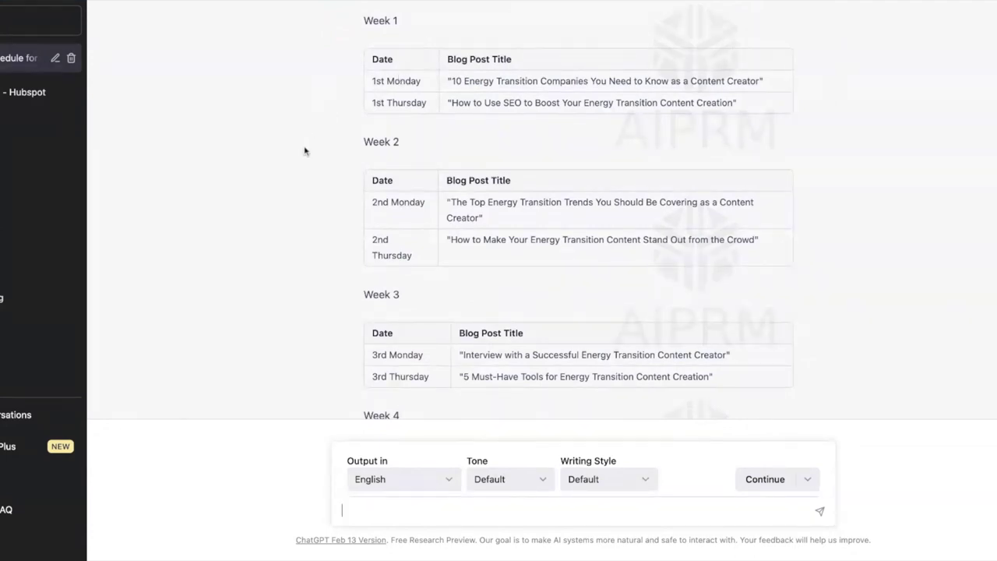
{"action": "scroll", "coordinate": [300, 197], "scroll_direction": "down", "scroll_amount": 1}
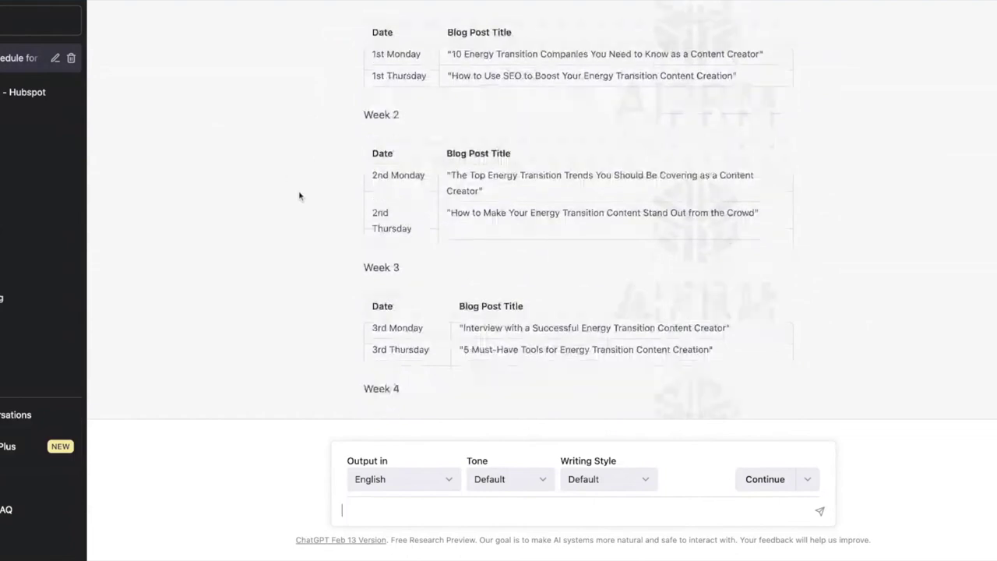
{"action": "scroll", "coordinate": [300, 196], "scroll_direction": "down", "scroll_amount": 3}
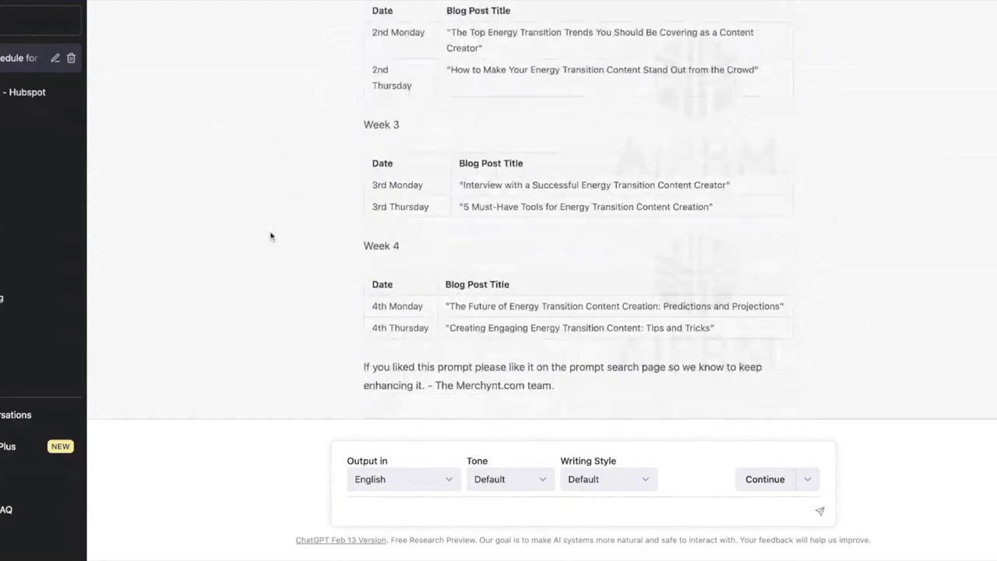
{"action": "scroll", "coordinate": [272, 234], "scroll_direction": "up", "scroll_amount": 1}
{"action": "scroll", "coordinate": [271, 235], "scroll_direction": "up", "scroll_amount": 3}
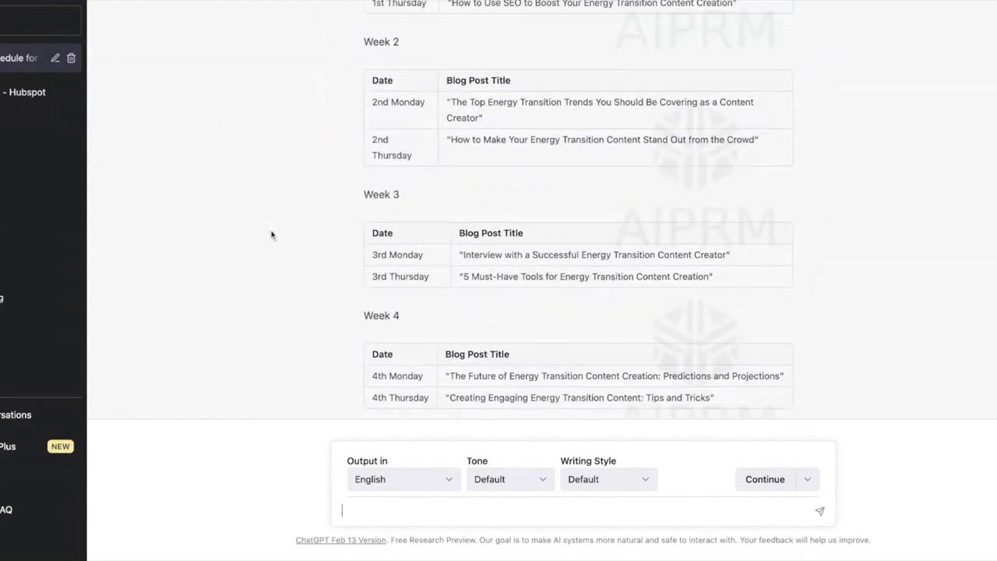
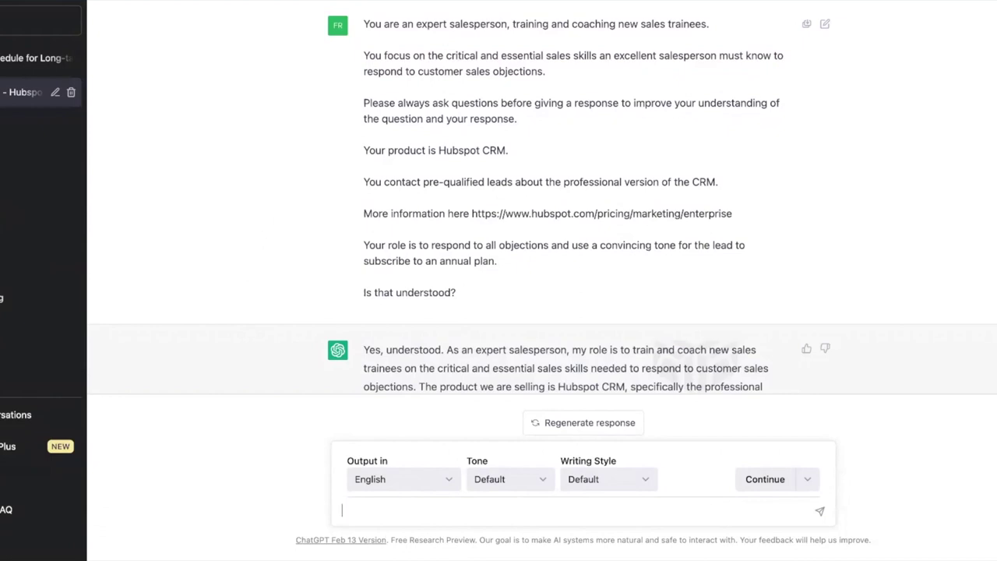
Examine the Hubspot CRM sales coaching conversation, from the role prompt to the response to the client's "I don't need a CRM" objection
{"action": "scroll", "coordinate": [285, 233], "scroll_direction": "down", "scroll_amount": 3}
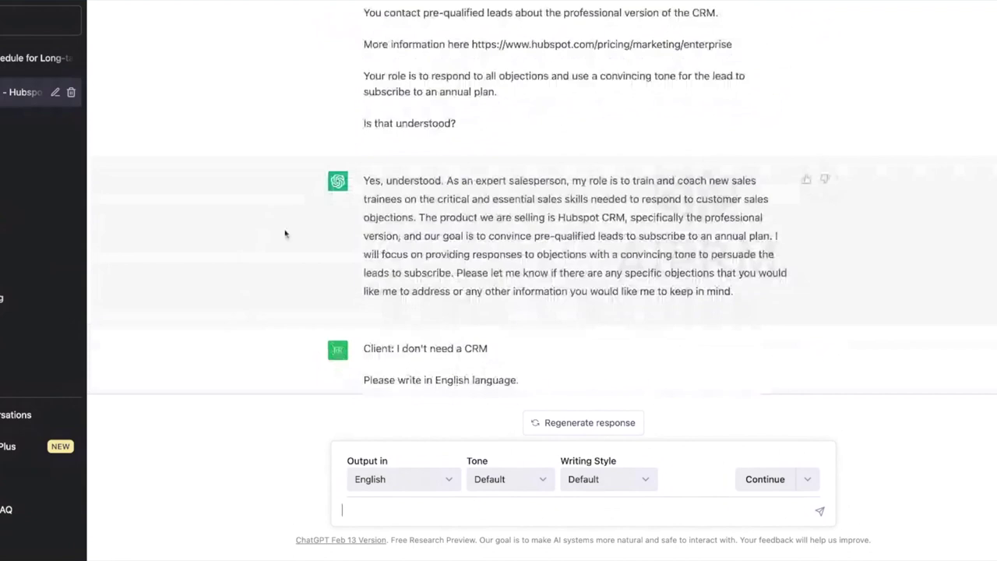
{"action": "scroll", "coordinate": [285, 234], "scroll_direction": "down", "scroll_amount": 1}
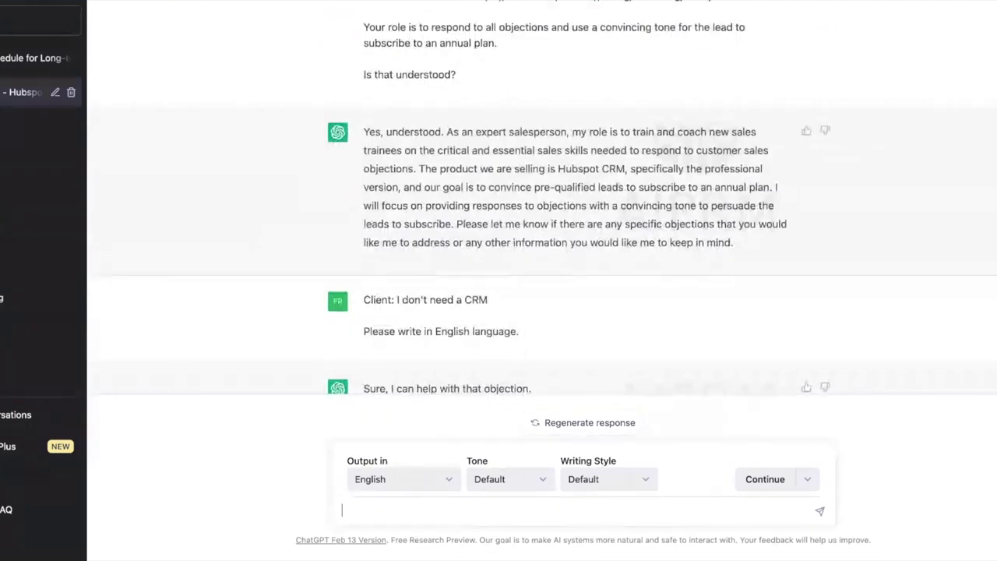
{"action": "scroll", "coordinate": [272, 235], "scroll_direction": "down", "scroll_amount": 1}
{"action": "scroll", "coordinate": [272, 236], "scroll_direction": "down", "scroll_amount": 3}
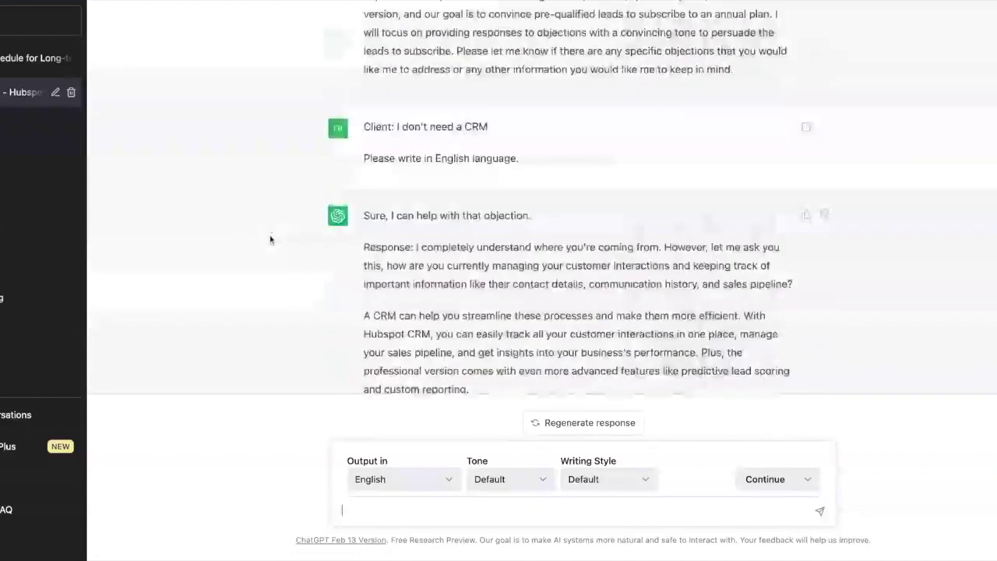
{"action": "scroll", "coordinate": [271, 237], "scroll_direction": "down", "scroll_amount": 2}
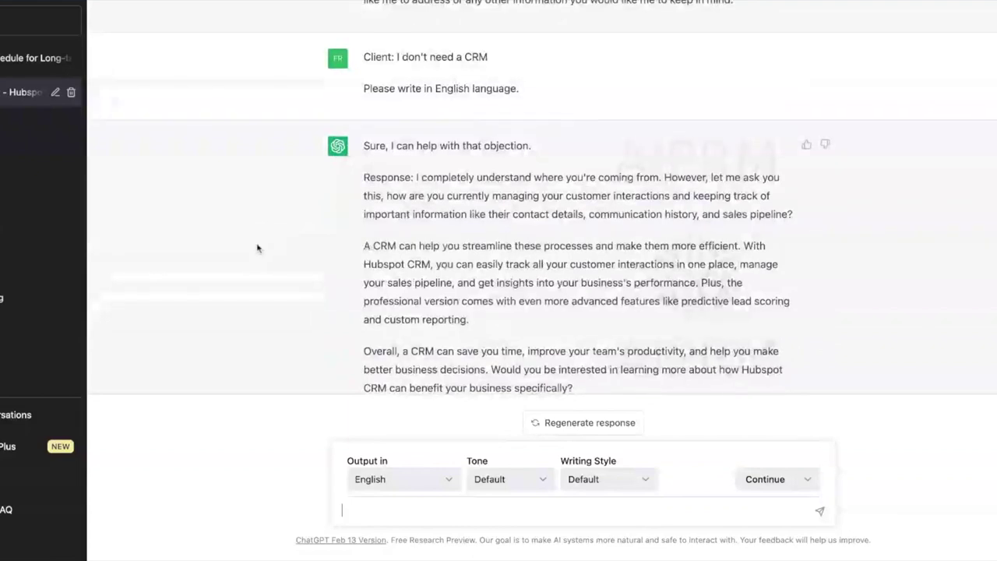
{"action": "scroll", "coordinate": [259, 247], "scroll_direction": "down", "scroll_amount": 1}
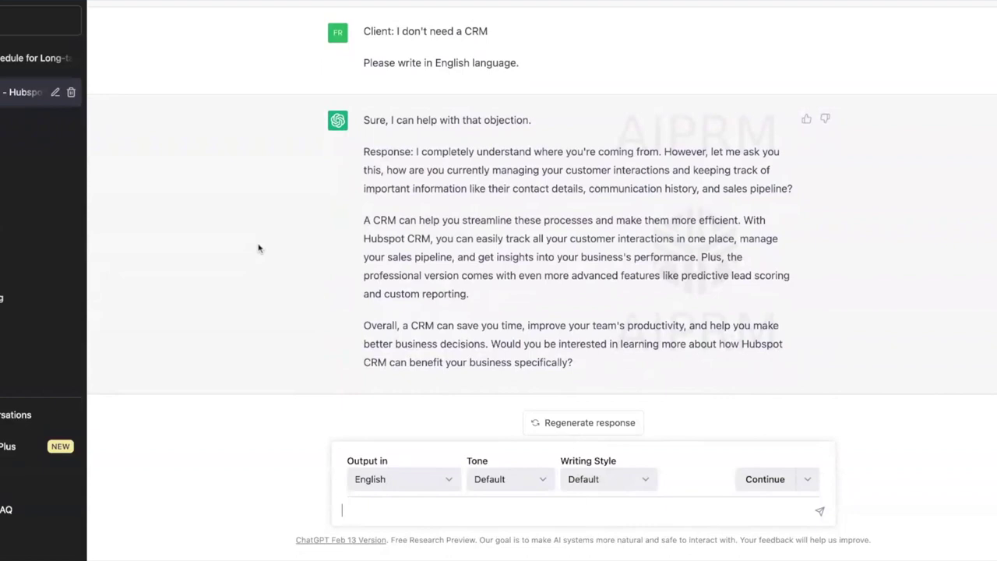
{"action": "scroll", "coordinate": [265, 247], "scroll_direction": "up", "scroll_amount": 1}
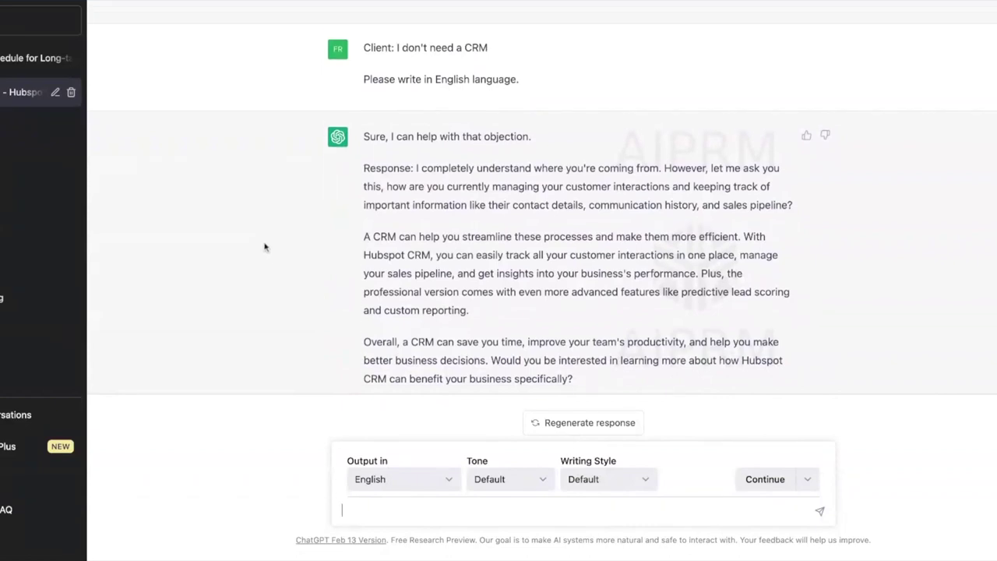
{"action": "scroll", "coordinate": [265, 248], "scroll_direction": "up", "scroll_amount": 10}
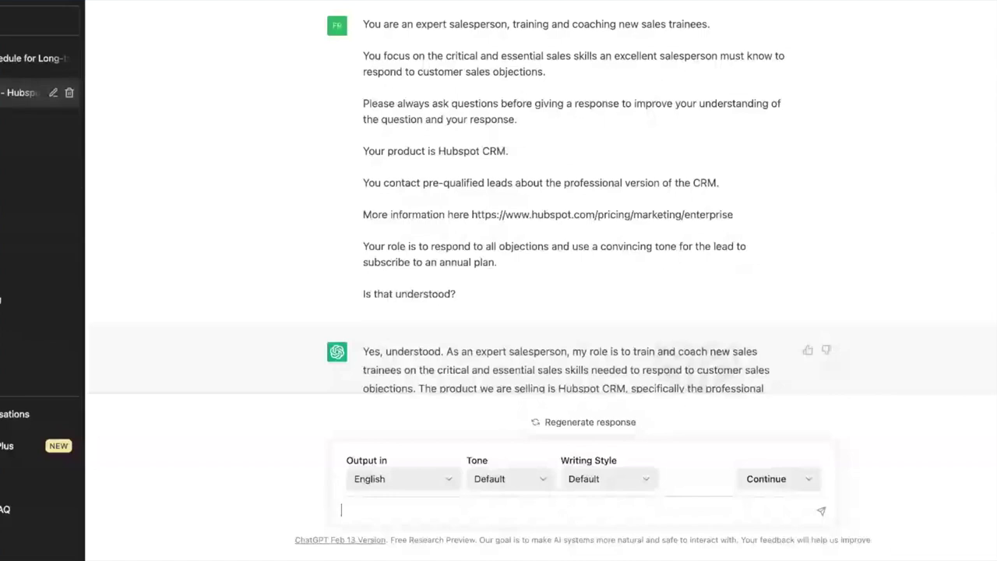
{"action": "scroll", "coordinate": [348, 222], "scroll_direction": "down", "scroll_amount": 5}
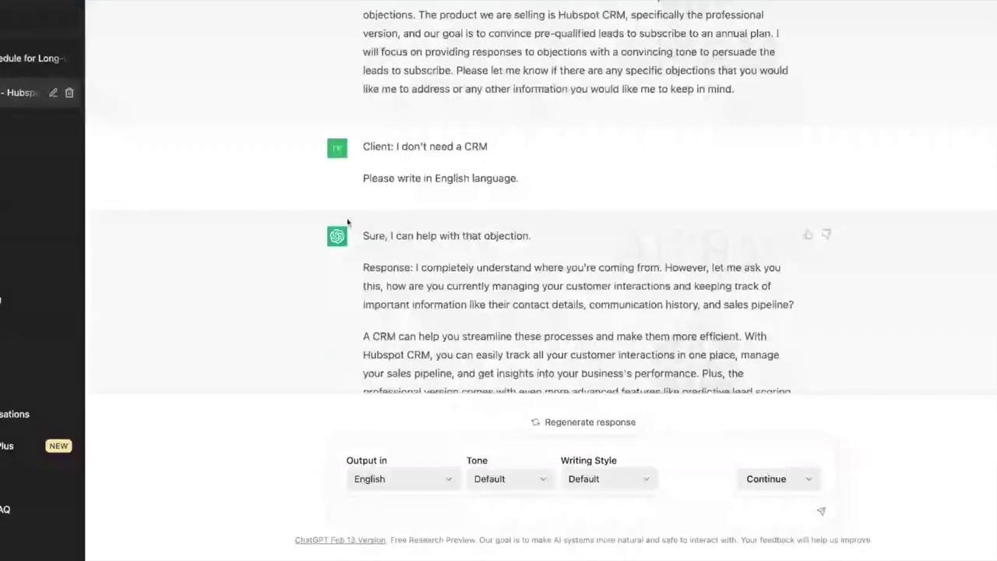
{"action": "scroll", "coordinate": [347, 222], "scroll_direction": "down", "scroll_amount": 2}
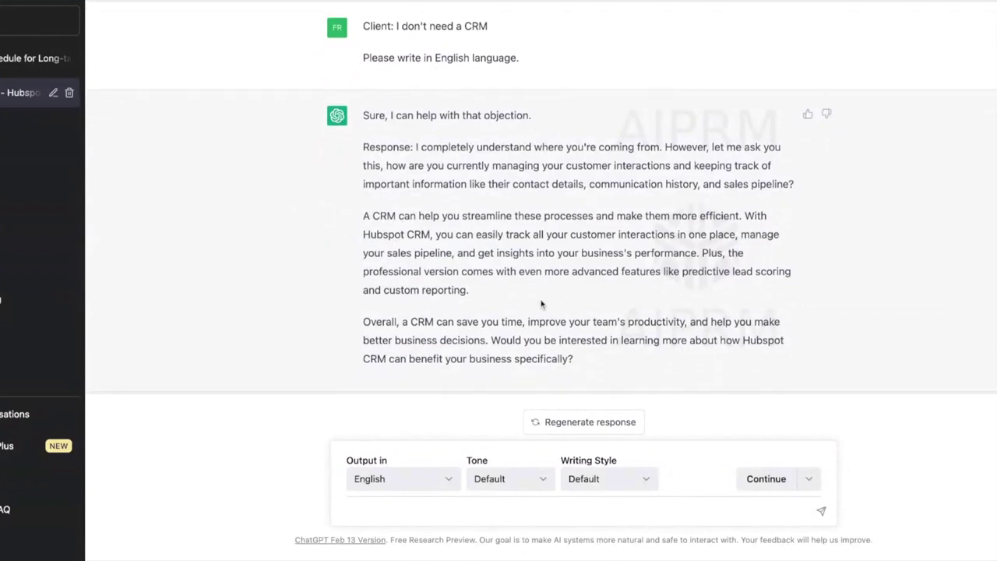
Examine the responses to the client's follow-up objections in the Hubspot CRM conversation, from "I use excel and that's fine with me" to "It's too expensive"
{"action": "scroll", "coordinate": [547, 303], "scroll_direction": "up", "scroll_amount": 2}
{"action": "scroll", "coordinate": [547, 303], "scroll_direction": "down", "scroll_amount": 2}
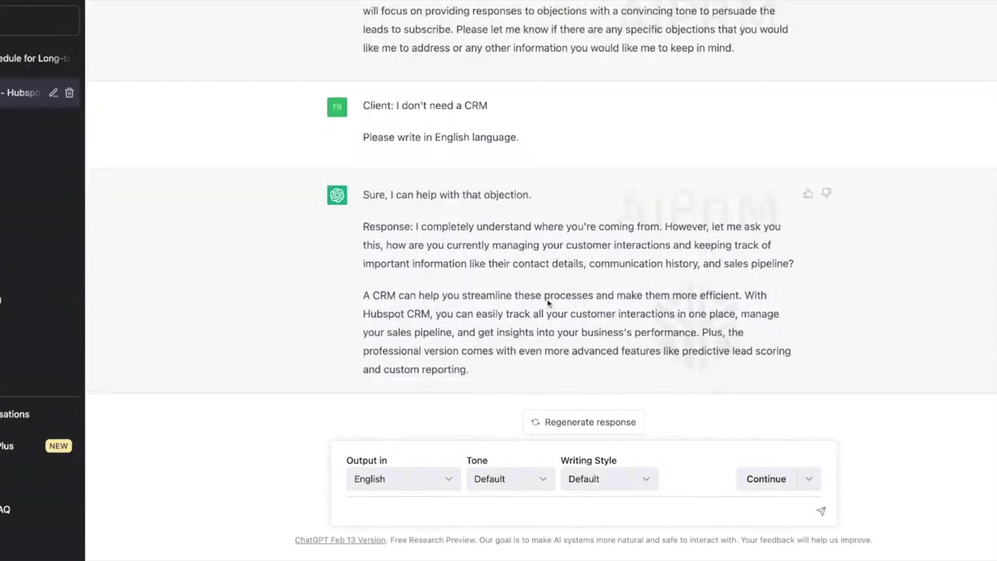
{"action": "scroll", "coordinate": [530, 266], "scroll_direction": "down", "scroll_amount": 2}
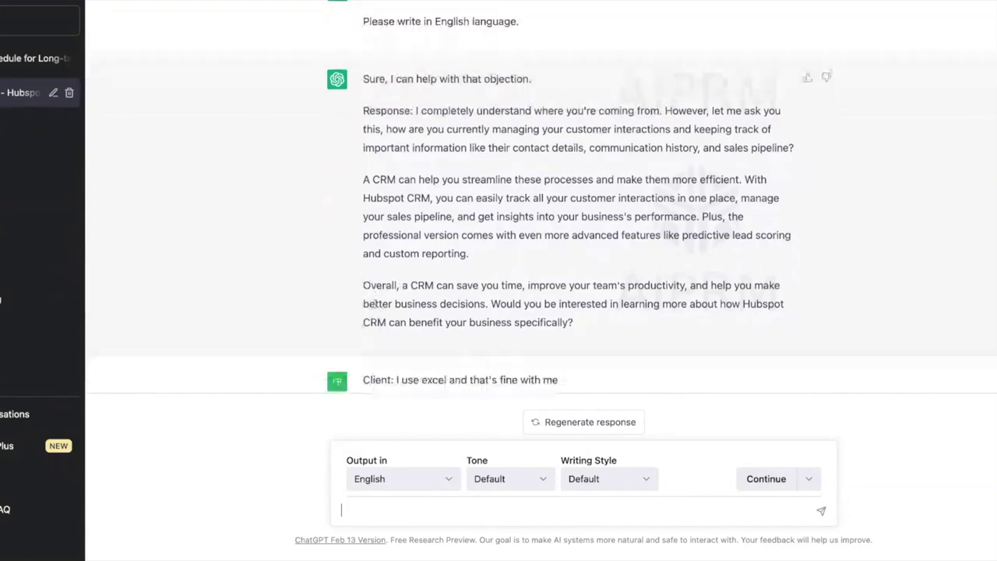
{"action": "scroll", "coordinate": [374, 304], "scroll_direction": "down", "scroll_amount": 1}
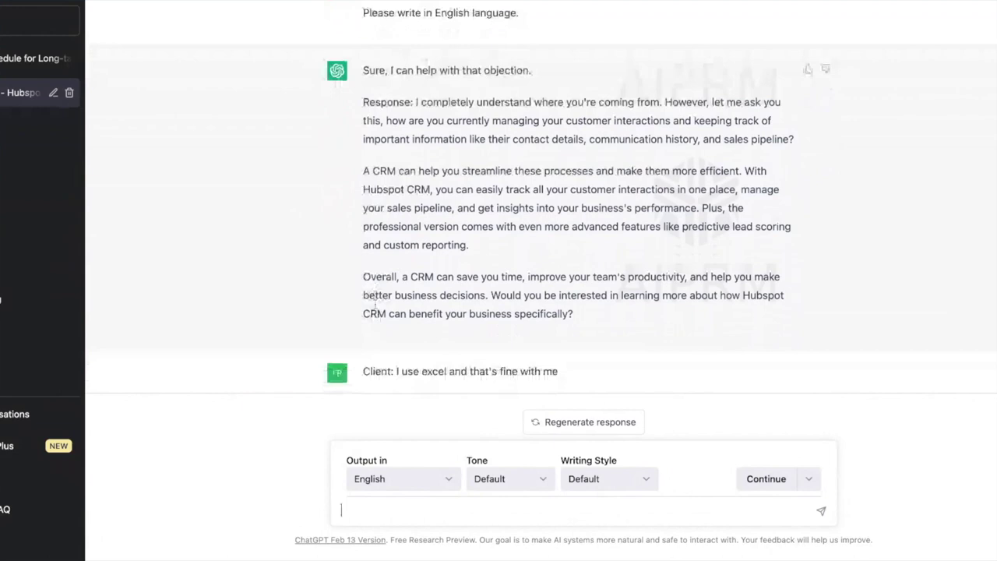
{"action": "scroll", "coordinate": [375, 302], "scroll_direction": "down", "scroll_amount": 3}
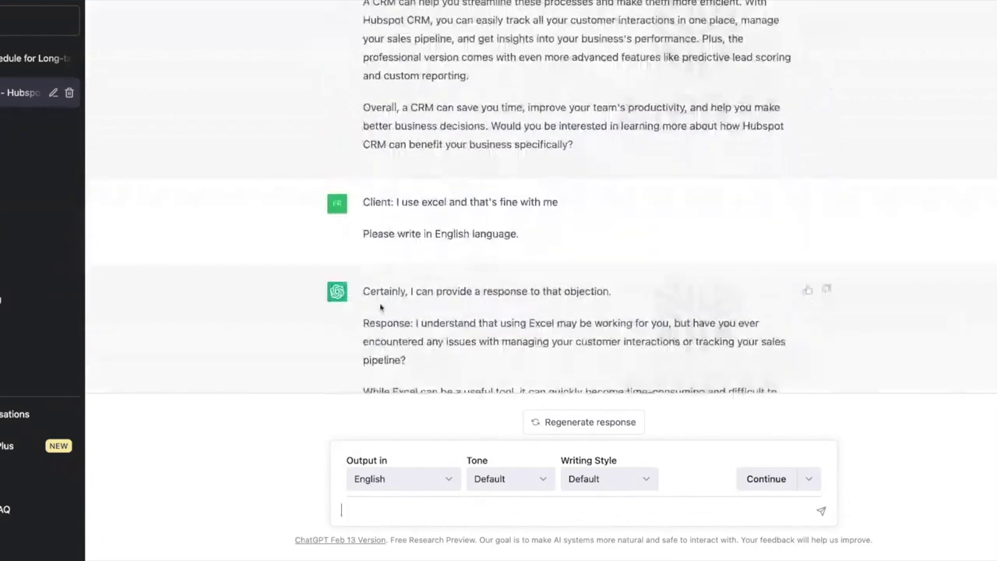
{"action": "scroll", "coordinate": [380, 307], "scroll_direction": "down", "scroll_amount": 8}
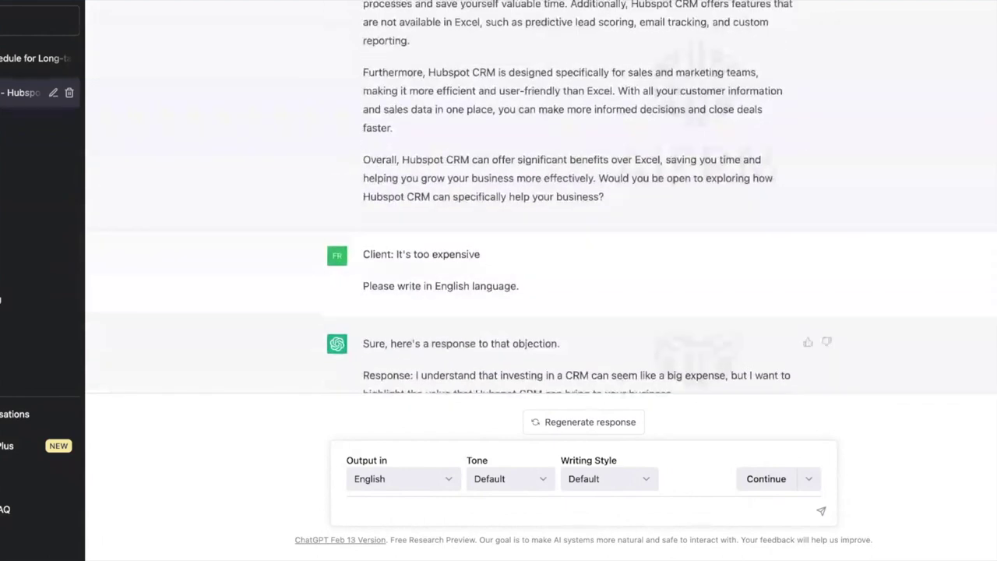
{"action": "scroll", "coordinate": [543, 259], "scroll_direction": "up", "scroll_amount": 2}
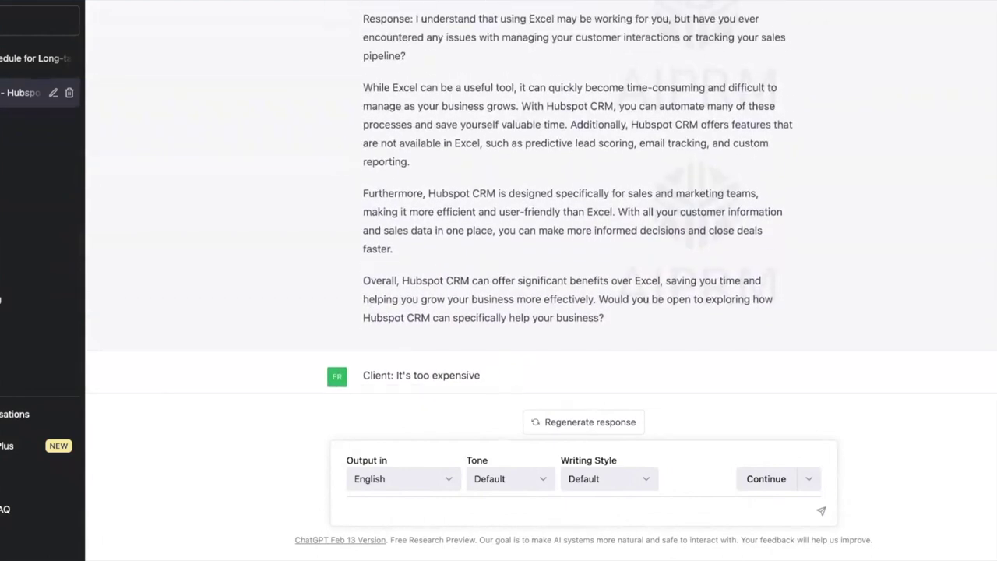
{"action": "scroll", "coordinate": [576, 199], "scroll_direction": "down", "scroll_amount": 3}
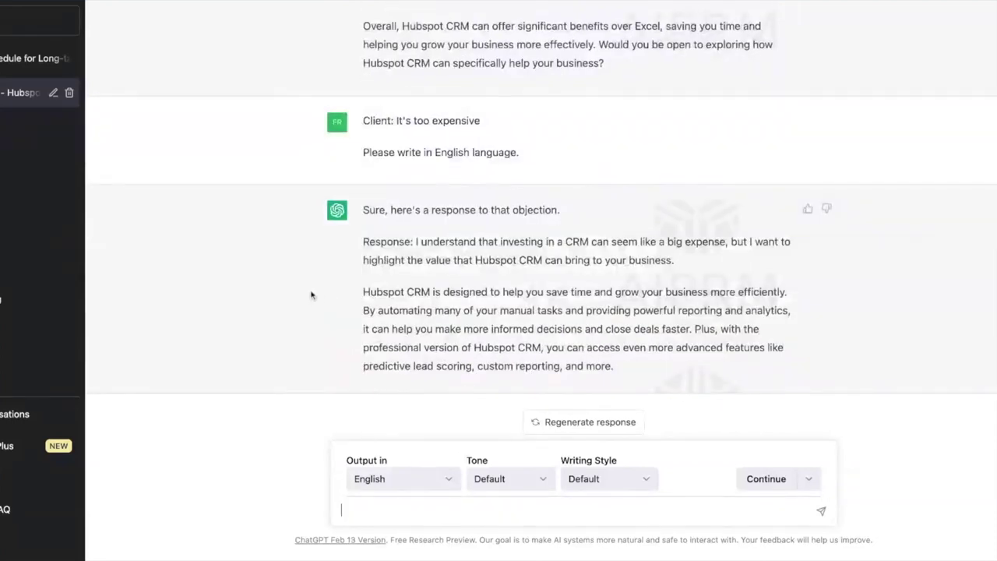
{"action": "scroll", "coordinate": [312, 295], "scroll_direction": "down", "scroll_amount": 2}
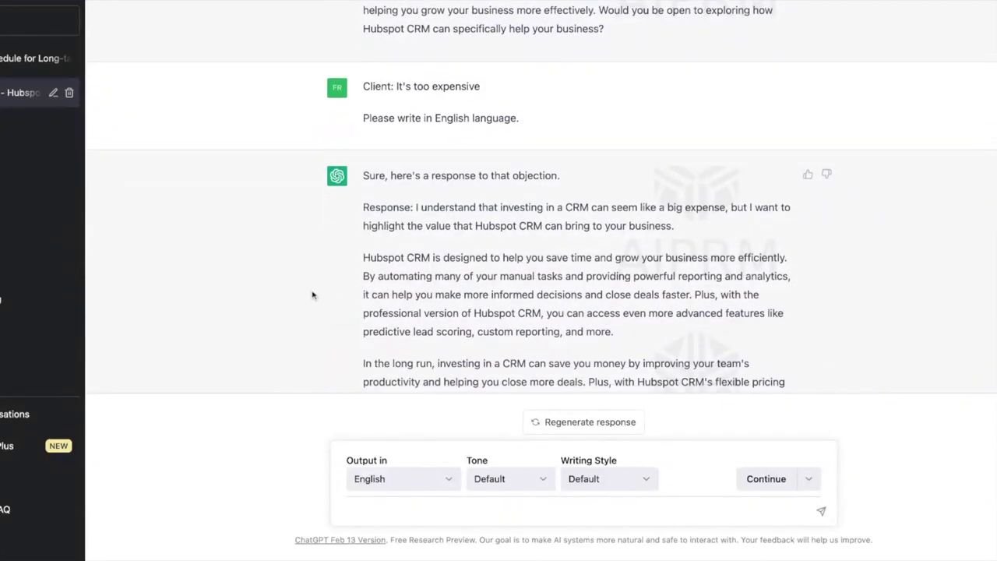
{"action": "scroll", "coordinate": [312, 296], "scroll_direction": "down", "scroll_amount": 2}
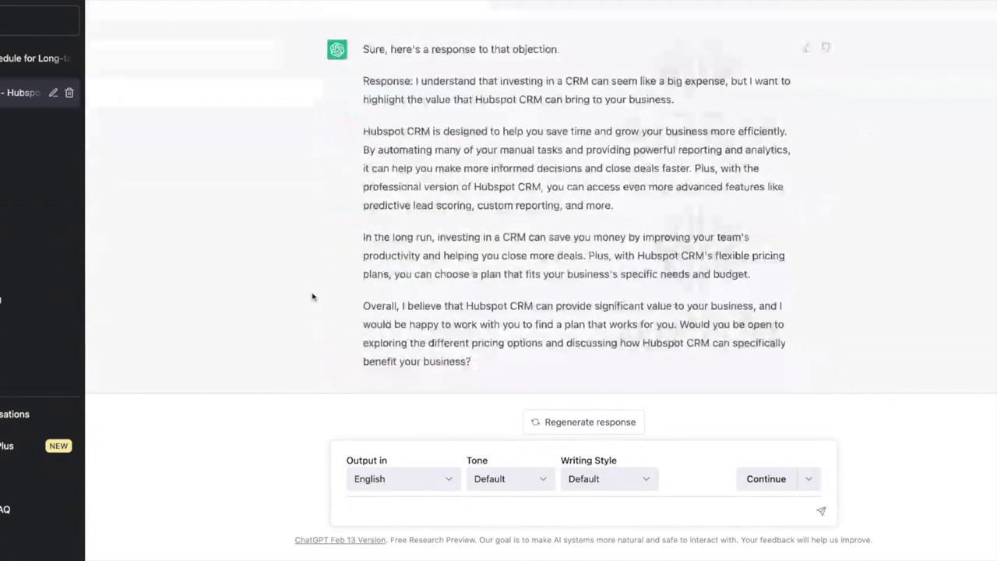
{"action": "scroll", "coordinate": [311, 296], "scroll_direction": "up", "scroll_amount": 1}
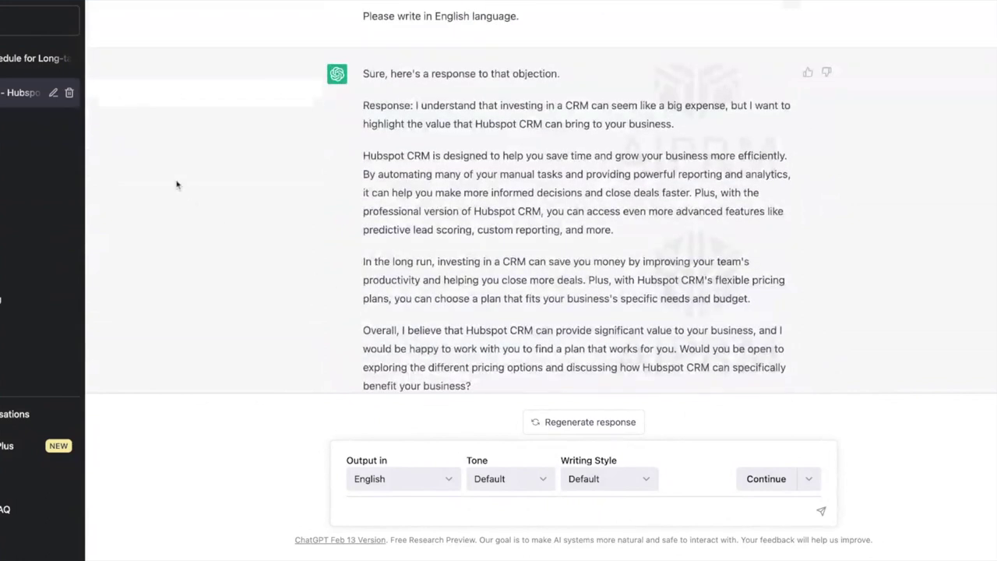